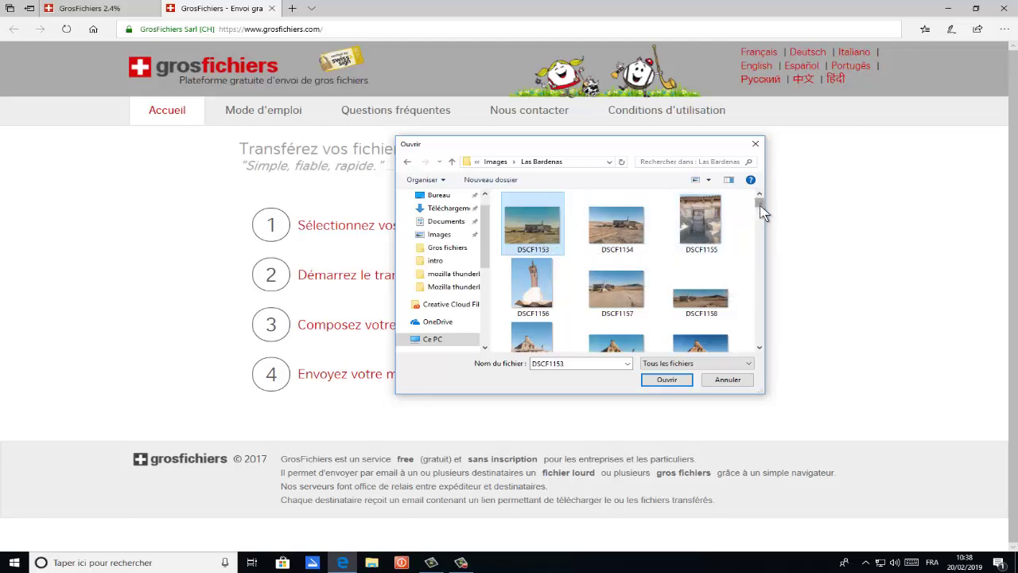
Add photos DSCF1189 through DSCF1194 to the GrosFichiers upload list
{"action": "left_click_drag", "start_coordinate": [761, 205], "coordinate": [760, 215]}
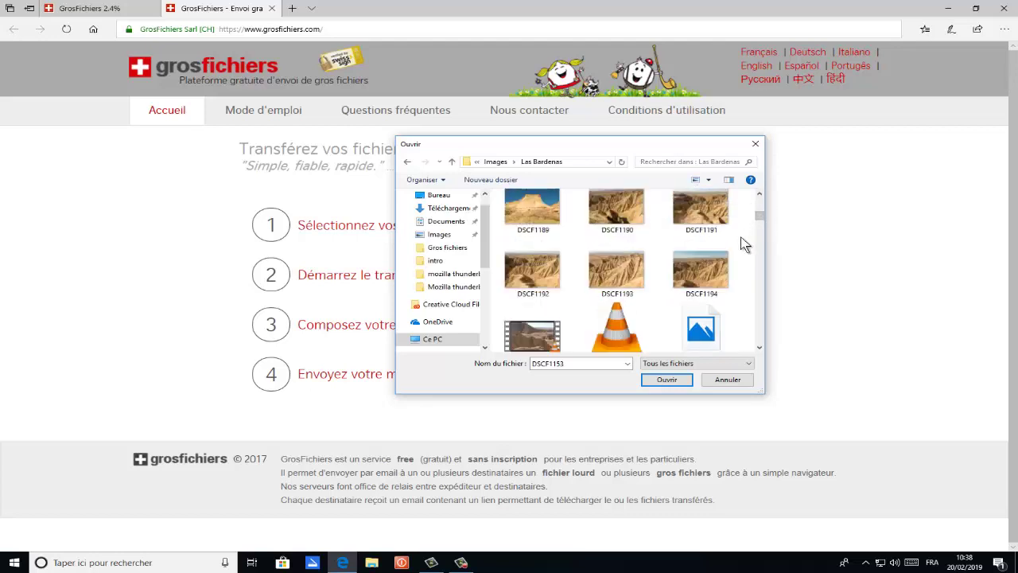
{"action": "left_click", "coordinate": [700, 286], "text": "shift"}
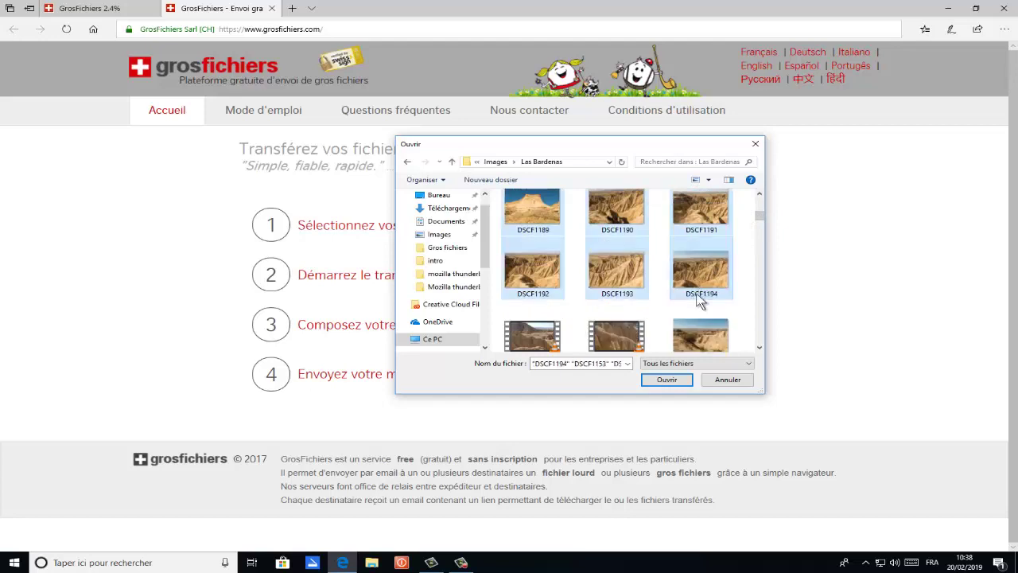
{"action": "left_click", "coordinate": [667, 380]}
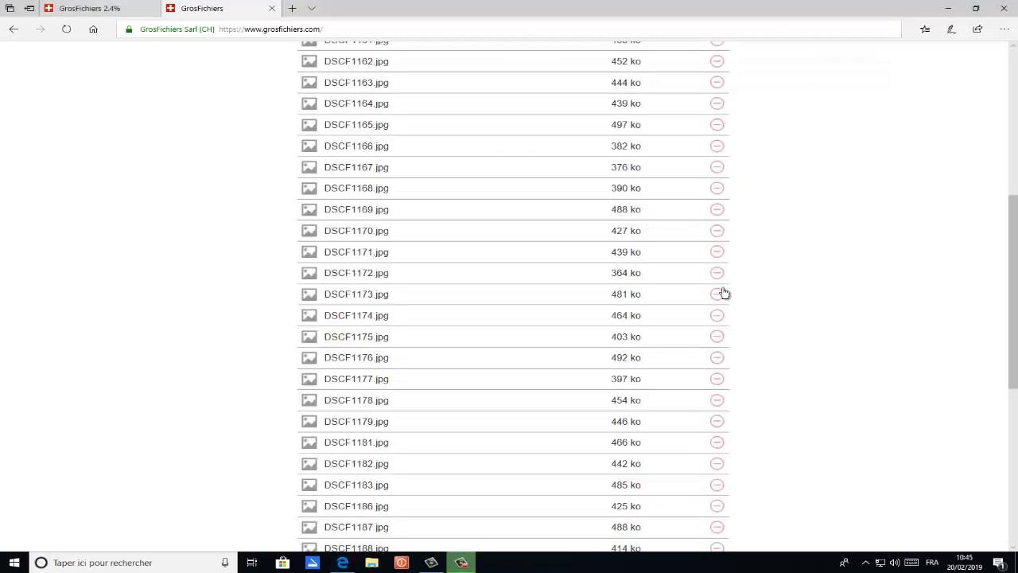
Remove DSCF1188.jpg from the list and start transferring the 35 files
{"action": "scroll", "coordinate": [746, 219], "scroll_direction": "down", "scroll_amount": 4}
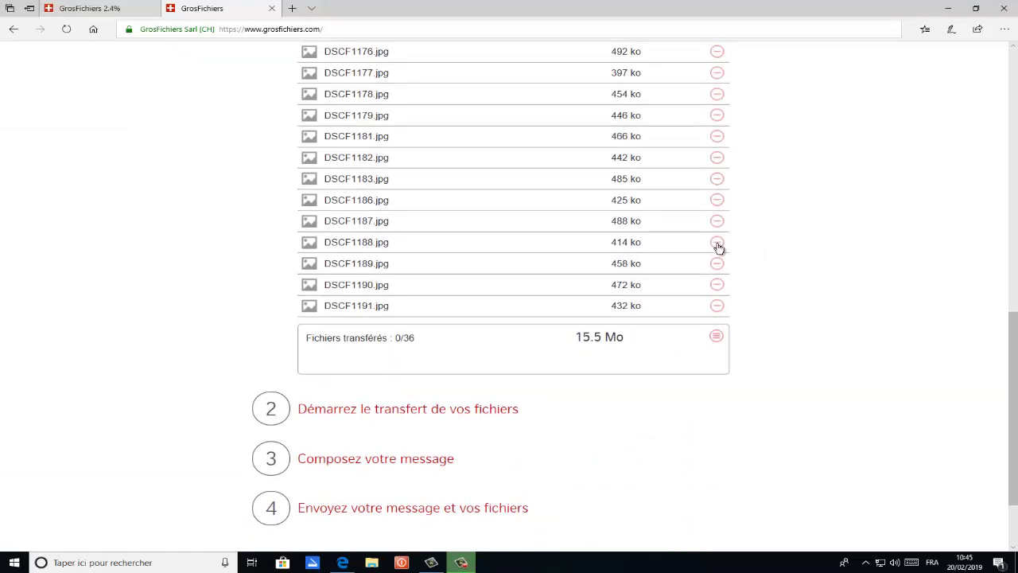
{"action": "left_click", "coordinate": [717, 244]}
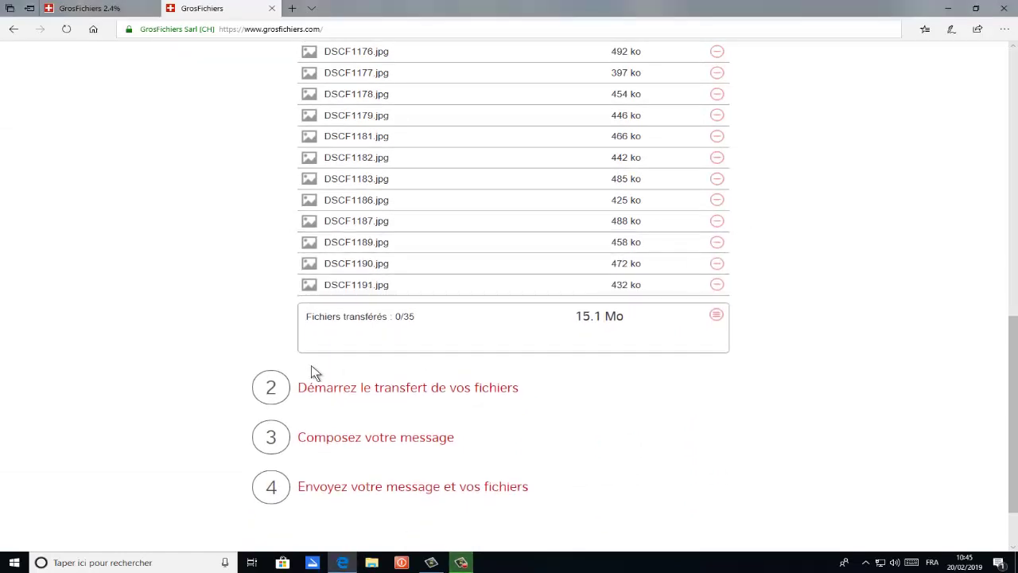
{"action": "left_click", "coordinate": [355, 391]}
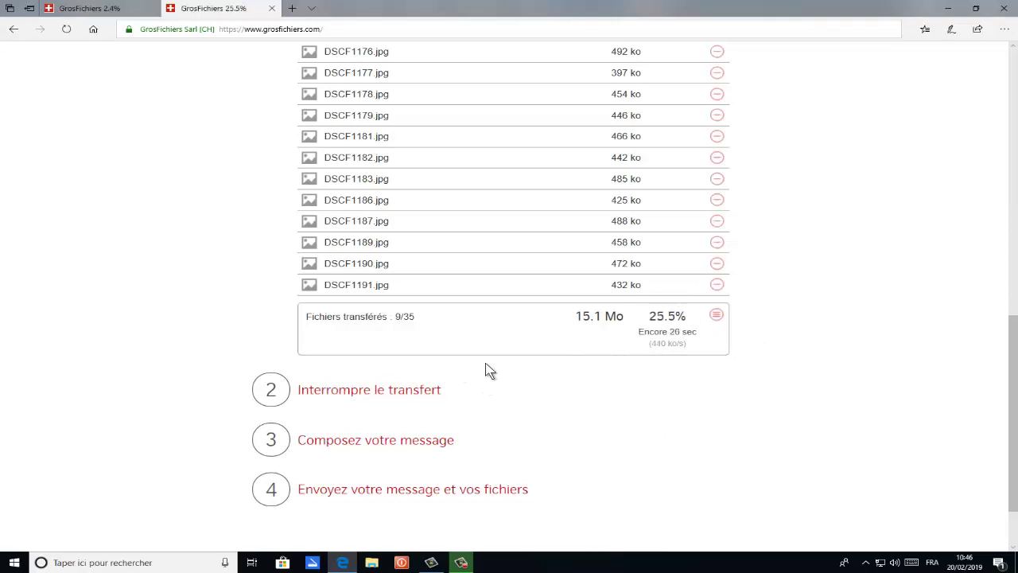
{"action": "scroll", "coordinate": [489, 369], "scroll_direction": "down", "scroll_amount": 2}
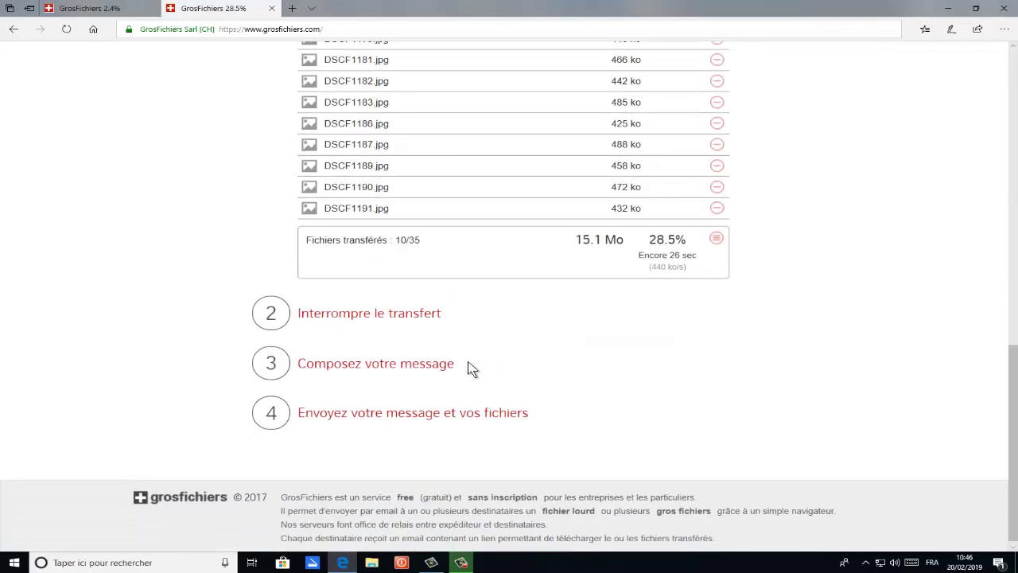
Enter the sender's name and e-mail, and begin typing the recipient's e-mail address
{"action": "left_click", "coordinate": [342, 369]}
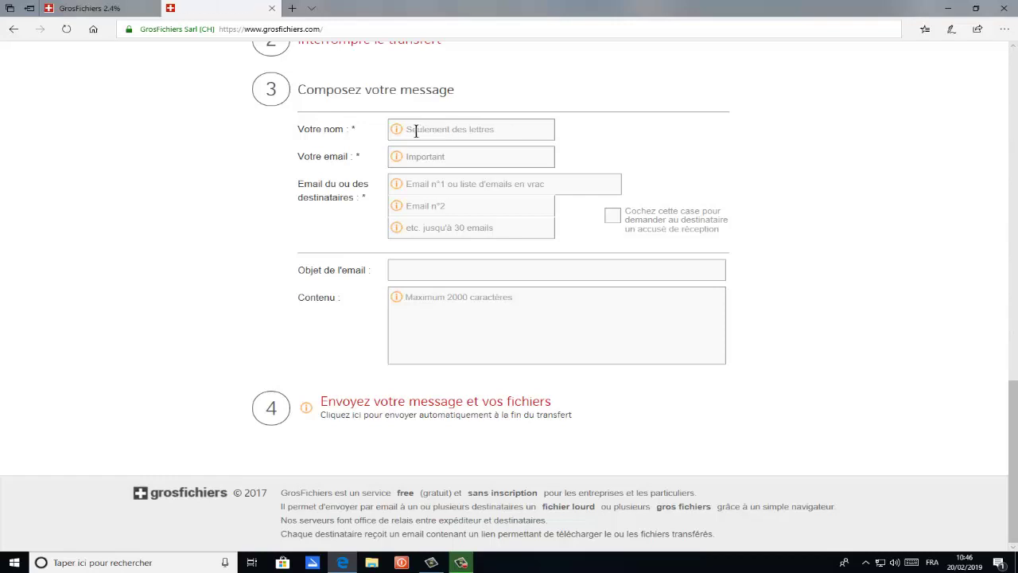
{"action": "left_click", "coordinate": [415, 131]}
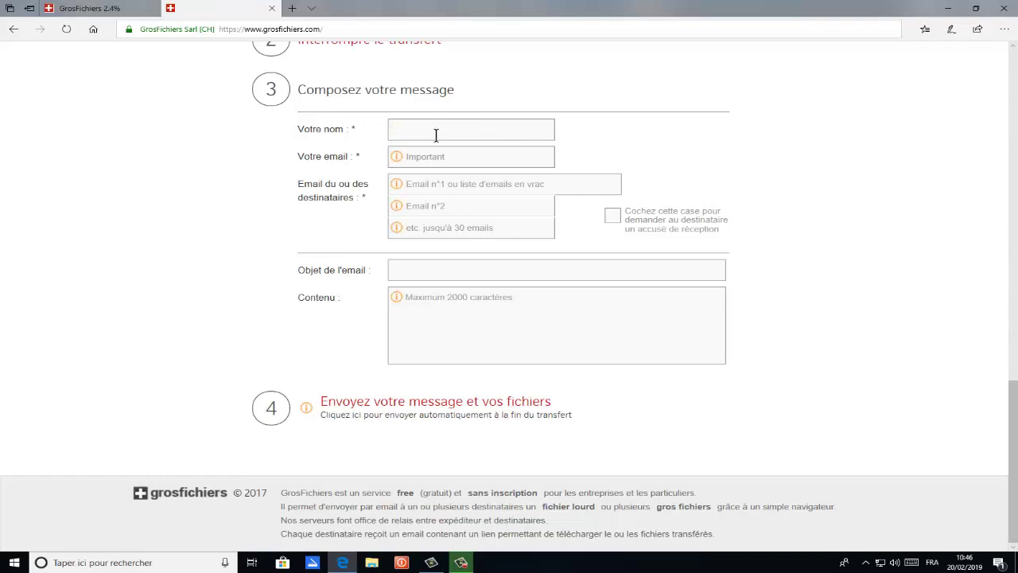
{"action": "type", "text": "La forma"}
{"action": "type", "text": "tio"}
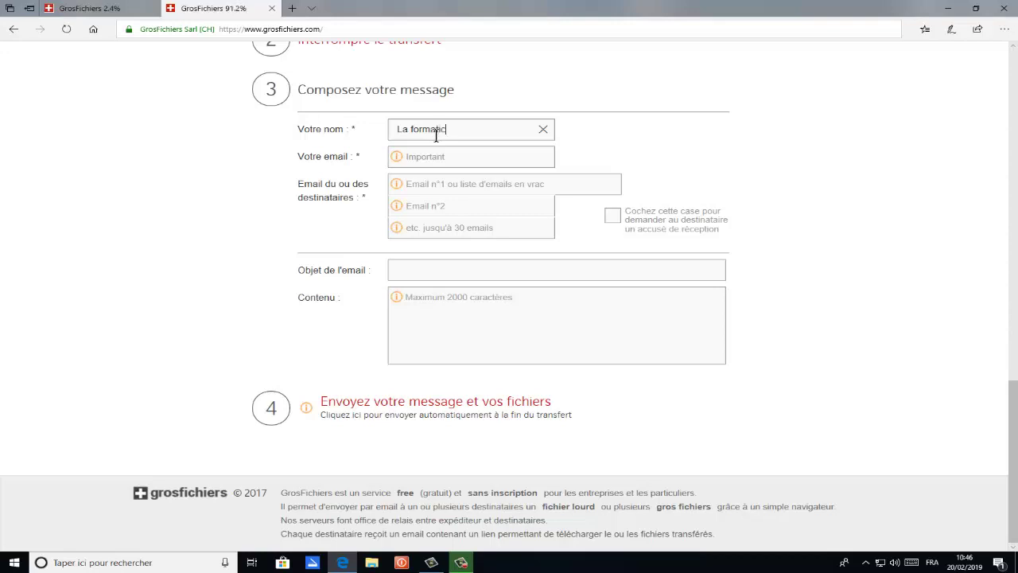
{"action": "left_click", "coordinate": [424, 155]}
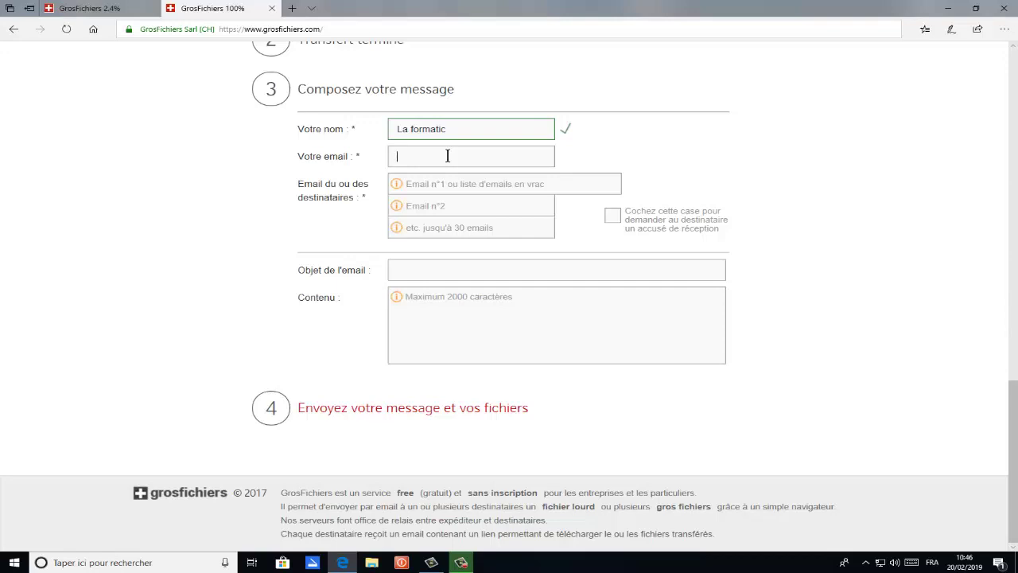
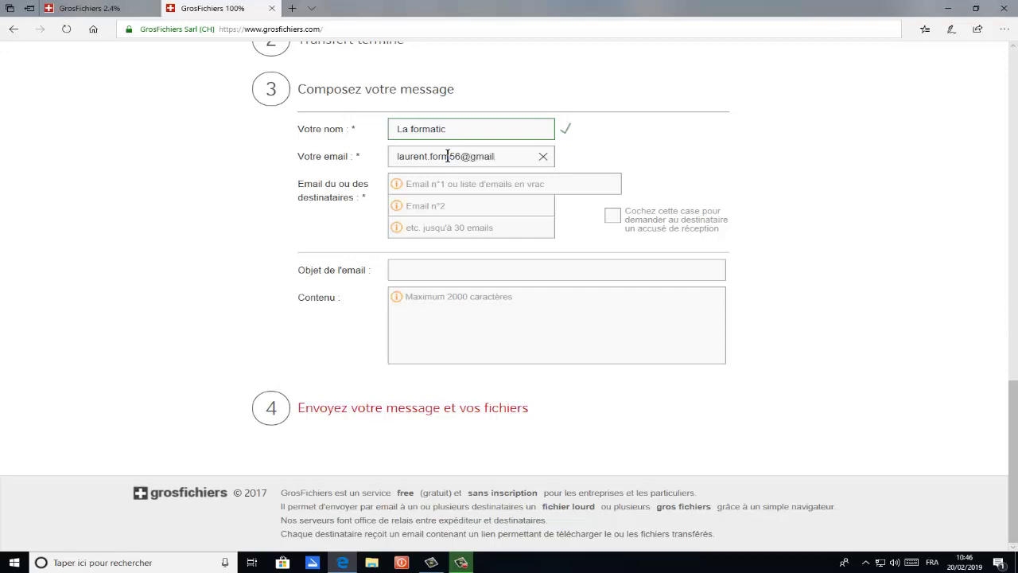
{"action": "left_click", "coordinate": [424, 186]}
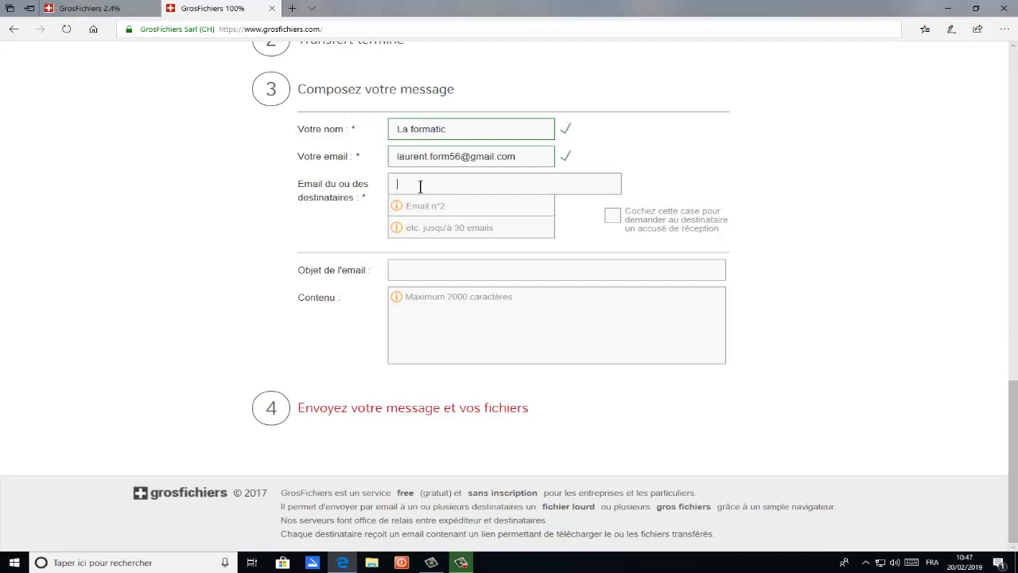
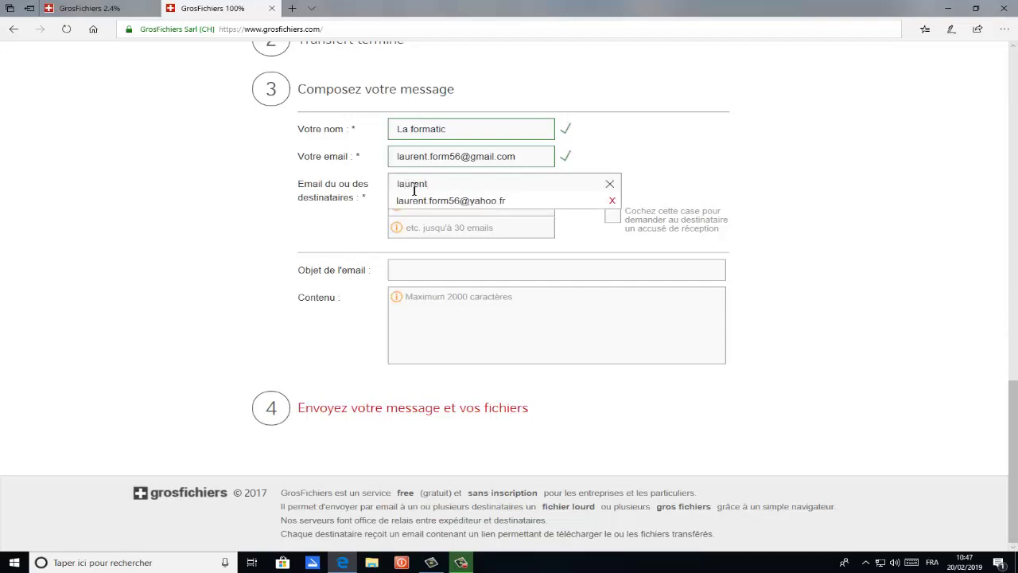
Confirm the recipient, set subject 'Photos desert de Las bardenas' and message 'Quelques photos prises en Espagne'
{"action": "left_click", "coordinate": [803, 239]}
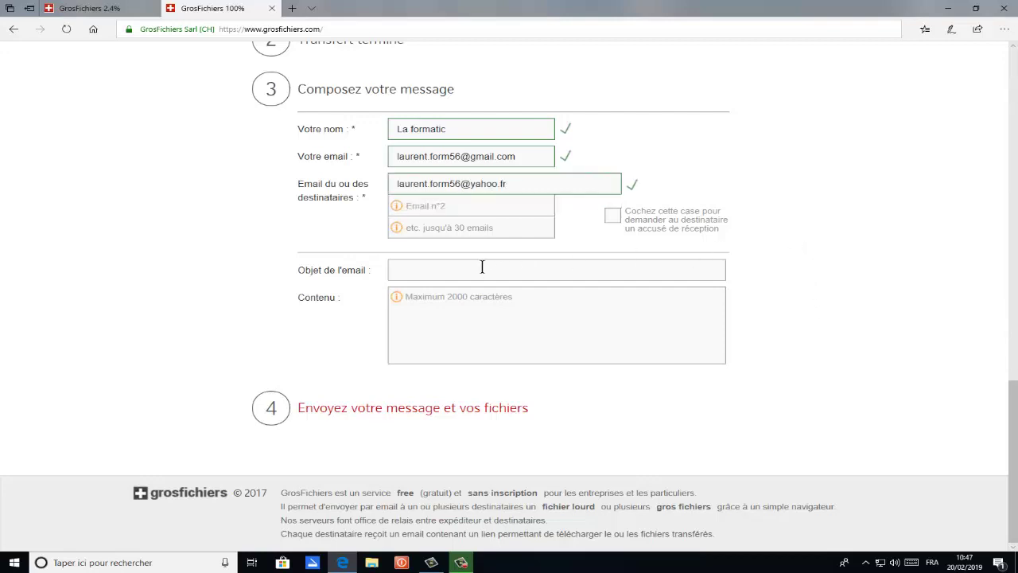
{"action": "left_click", "coordinate": [407, 269]}
{"action": "type", "text": "Photos deseer"}
{"action": "key", "text": "BackSpace"}
{"action": "key", "text": "BackSpace"}
{"action": "type", "text": "rt de Las "}
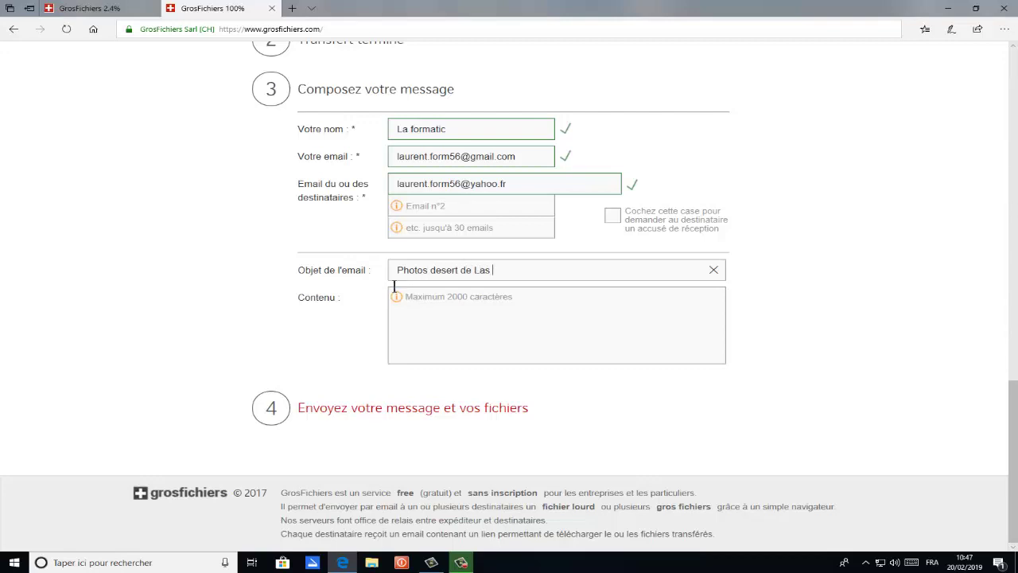
{"action": "type", "text": "bardenas"}
{"action": "left_click", "coordinate": [430, 307]}
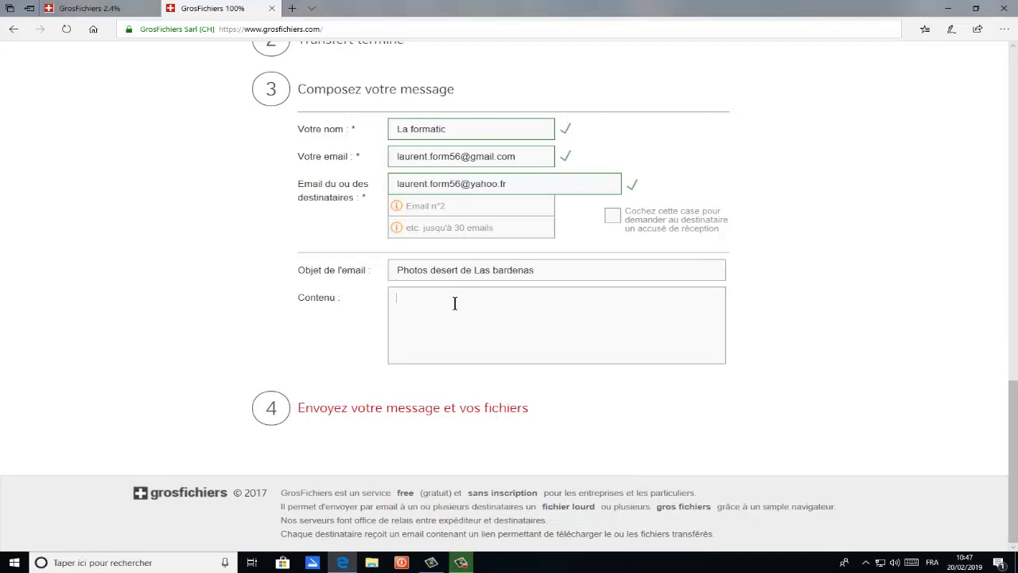
{"action": "type", "text": "Quelques photos prise"}
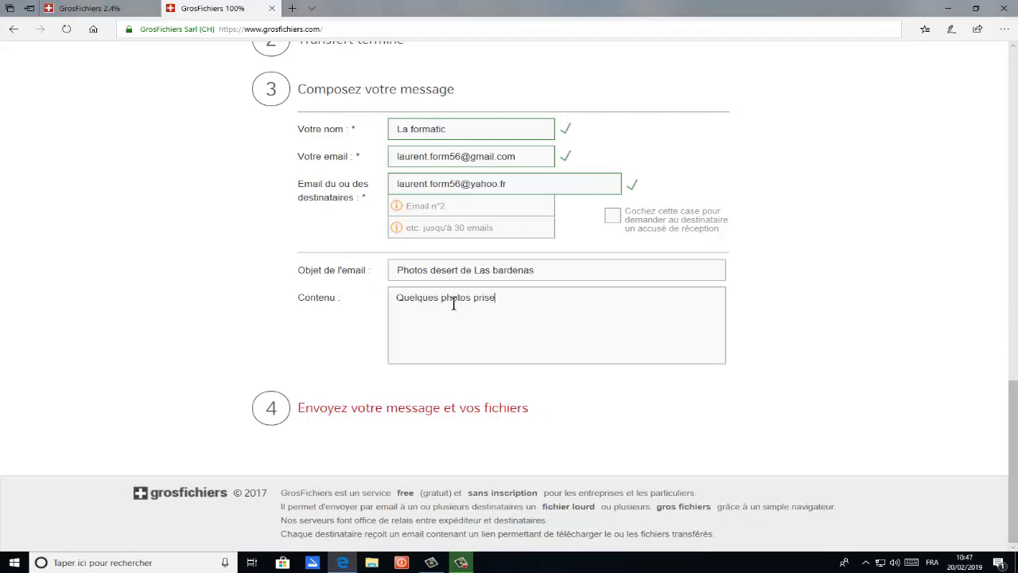
{"action": "type", "text": "s en Espagne"}
Request a read receipt and send the message with the photos
{"action": "scroll", "coordinate": [586, 272], "scroll_direction": "up", "scroll_amount": 2}
{"action": "scroll", "coordinate": [589, 275], "scroll_direction": "up", "scroll_amount": 2}
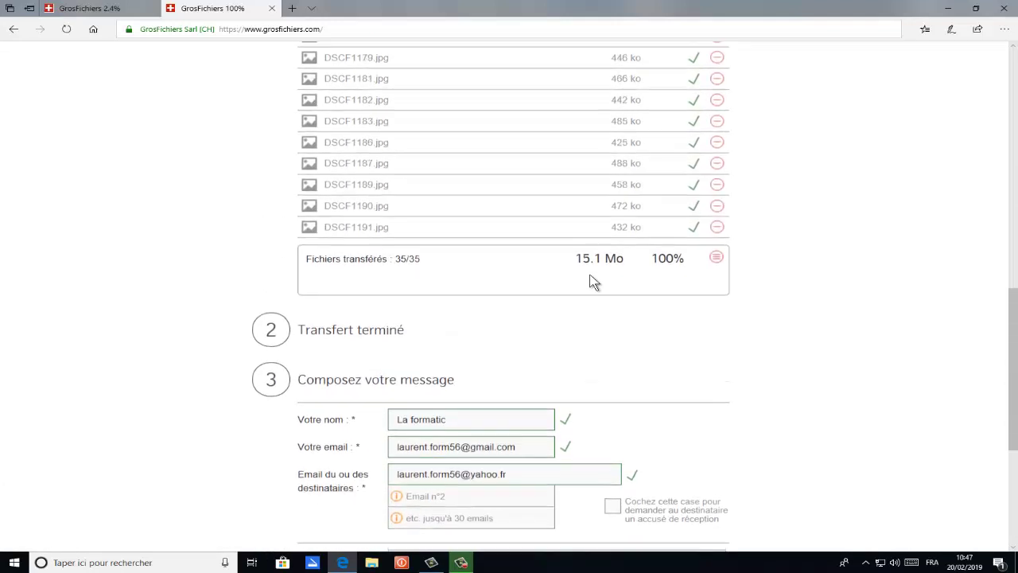
{"action": "scroll", "coordinate": [625, 432], "scroll_direction": "down", "scroll_amount": 3}
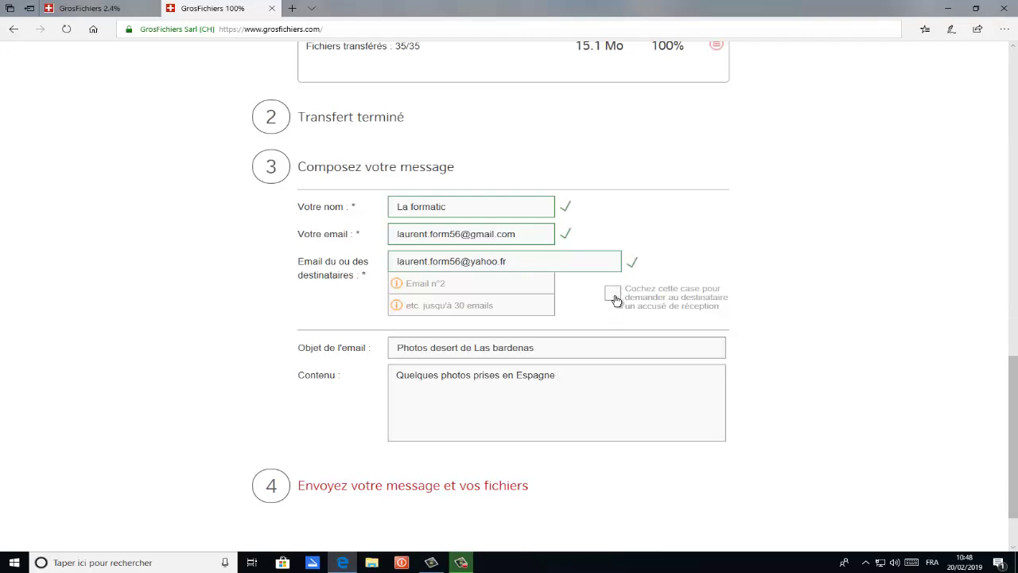
{"action": "left_click", "coordinate": [613, 294]}
{"action": "scroll", "coordinate": [457, 342], "scroll_direction": "down", "scroll_amount": 2}
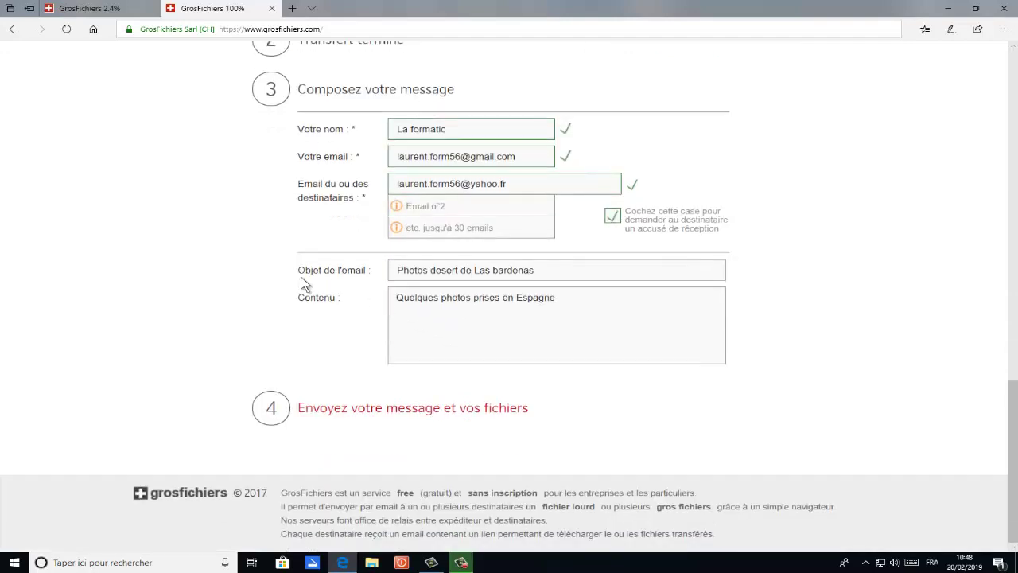
{"action": "left_click", "coordinate": [333, 415]}
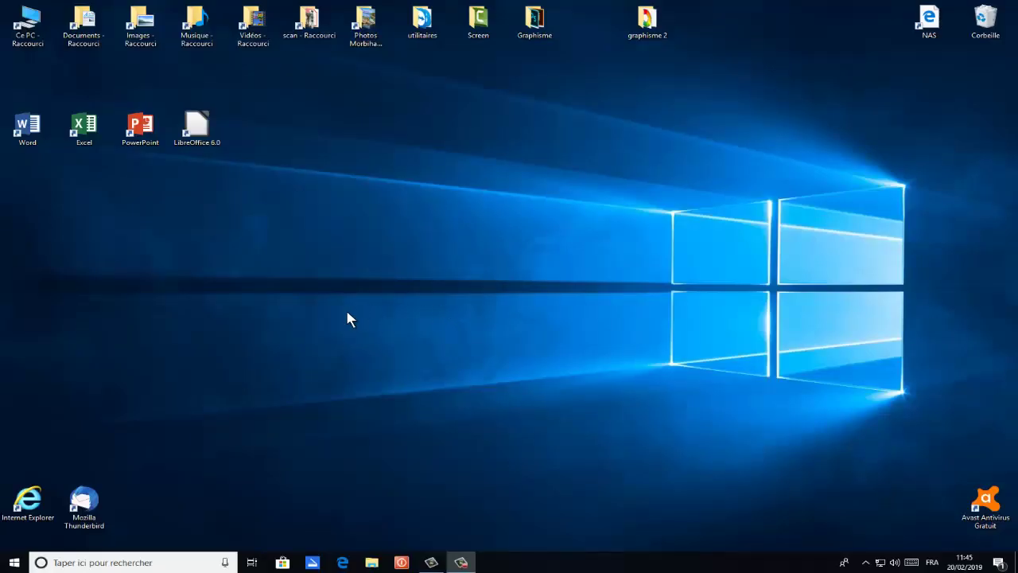
Start Thunderbird, open the 'photos de Las Bardenas' e-mail and follow its grosfichiers.com link
{"action": "double_click", "coordinate": [85, 501]}
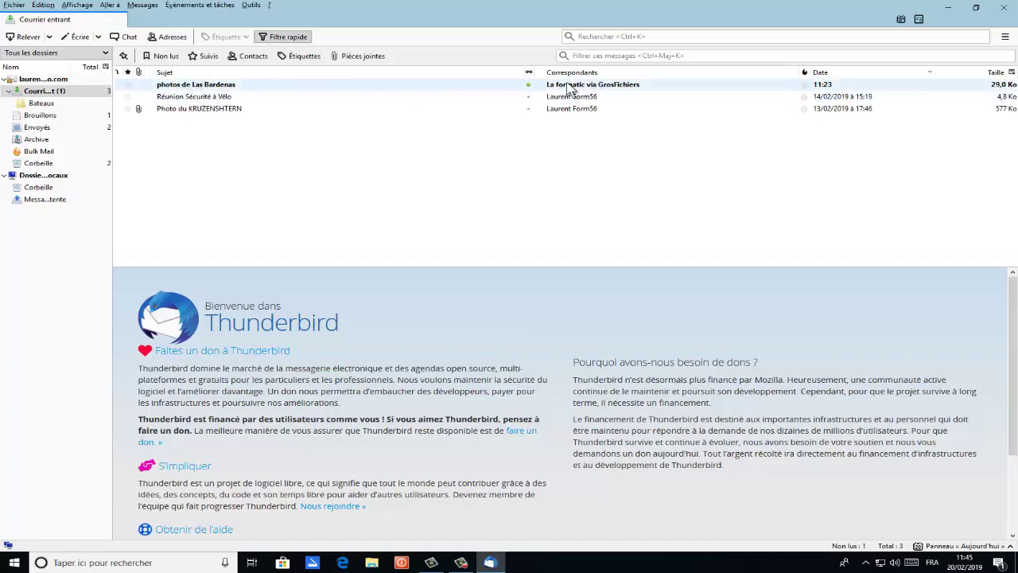
{"action": "double_click", "coordinate": [229, 87]}
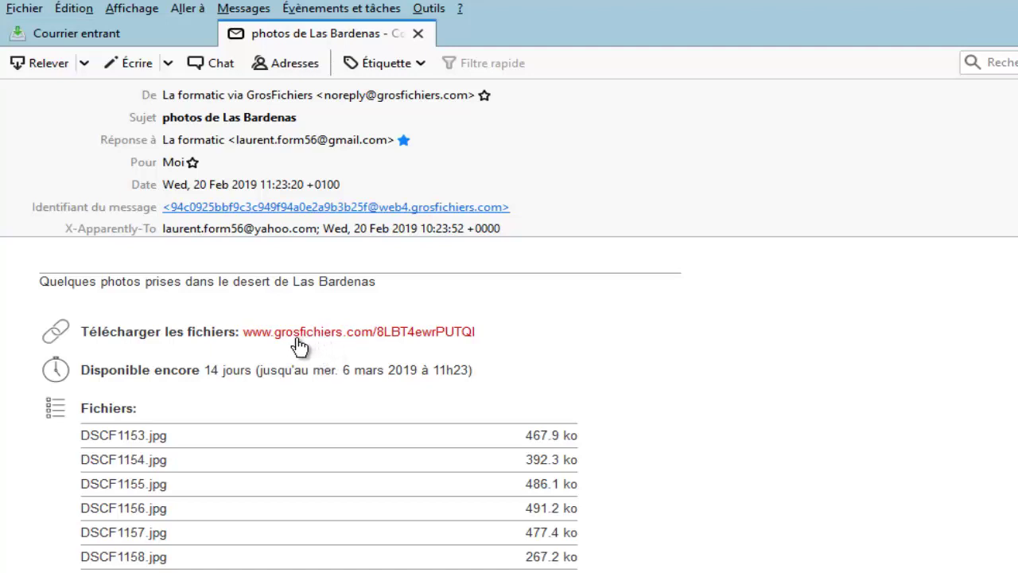
{"action": "left_click", "coordinate": [340, 334]}
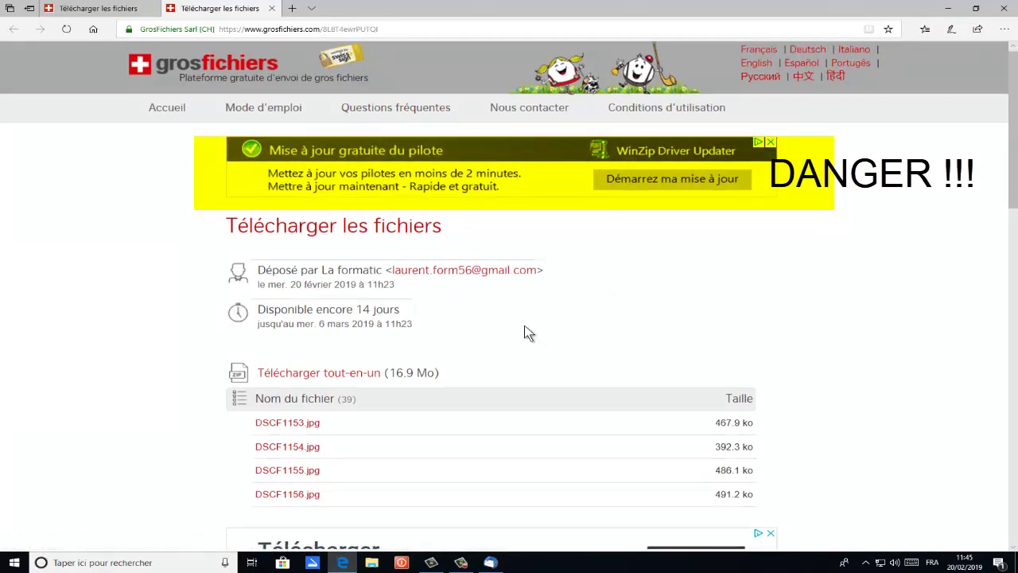
{"action": "scroll", "coordinate": [520, 334], "scroll_direction": "down", "scroll_amount": 5}
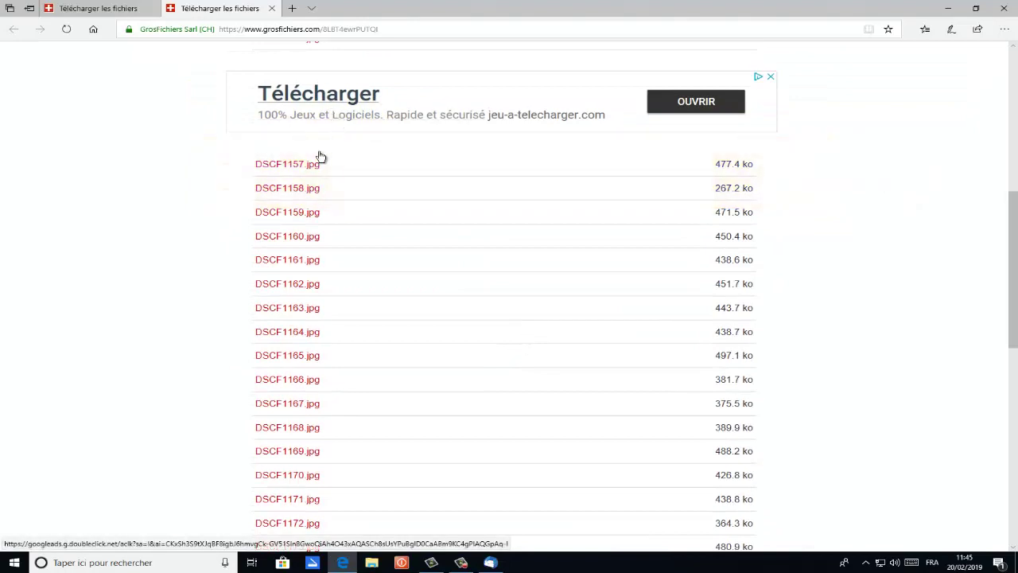
{"action": "scroll", "coordinate": [292, 219], "scroll_direction": "down", "scroll_amount": 7}
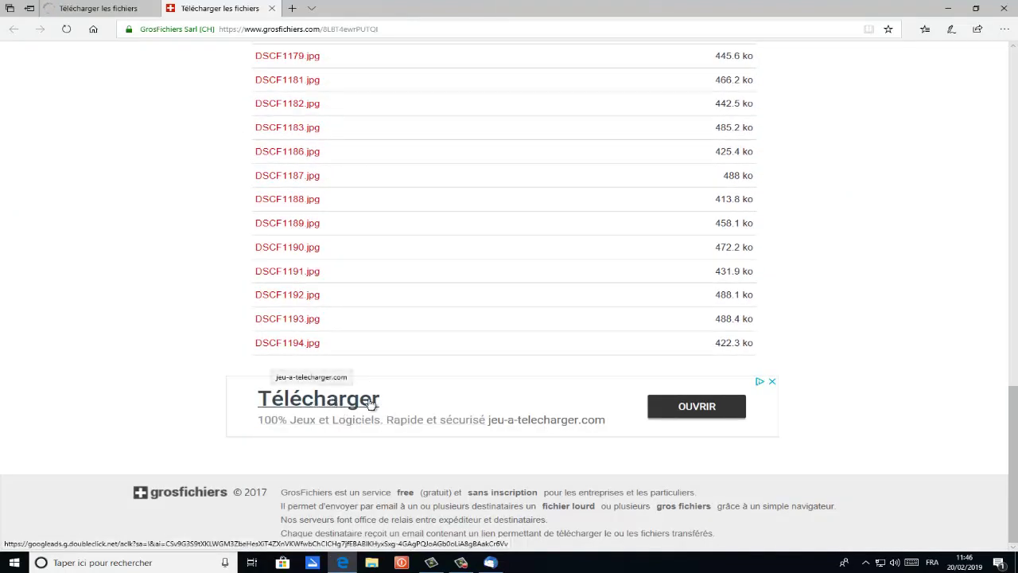
{"action": "scroll", "coordinate": [358, 403], "scroll_direction": "up", "scroll_amount": 10}
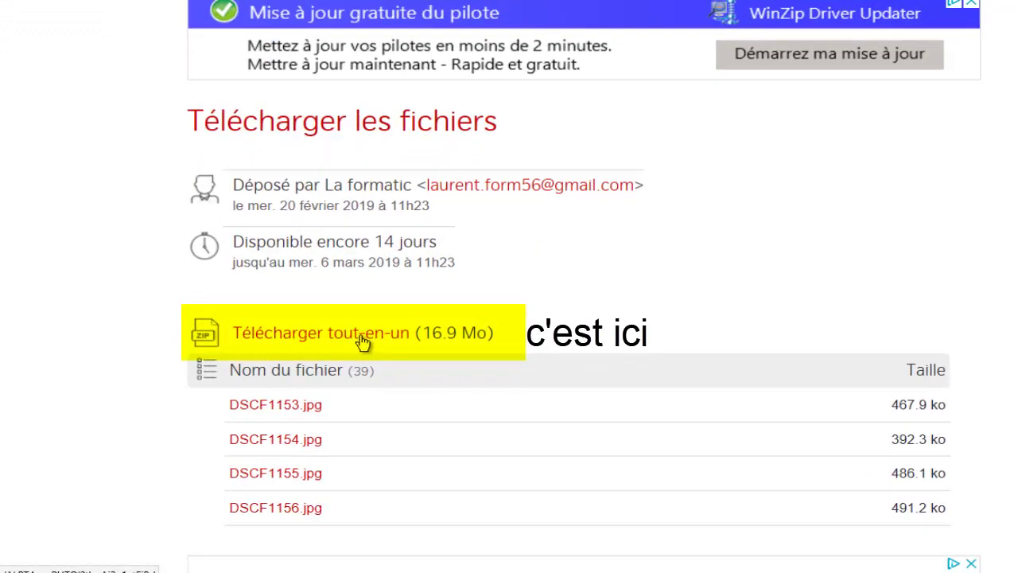
Download all photos as one 16.9 Mo zip, saving it into Téléchargements via Enregistrer sous
{"action": "left_click", "coordinate": [285, 340]}
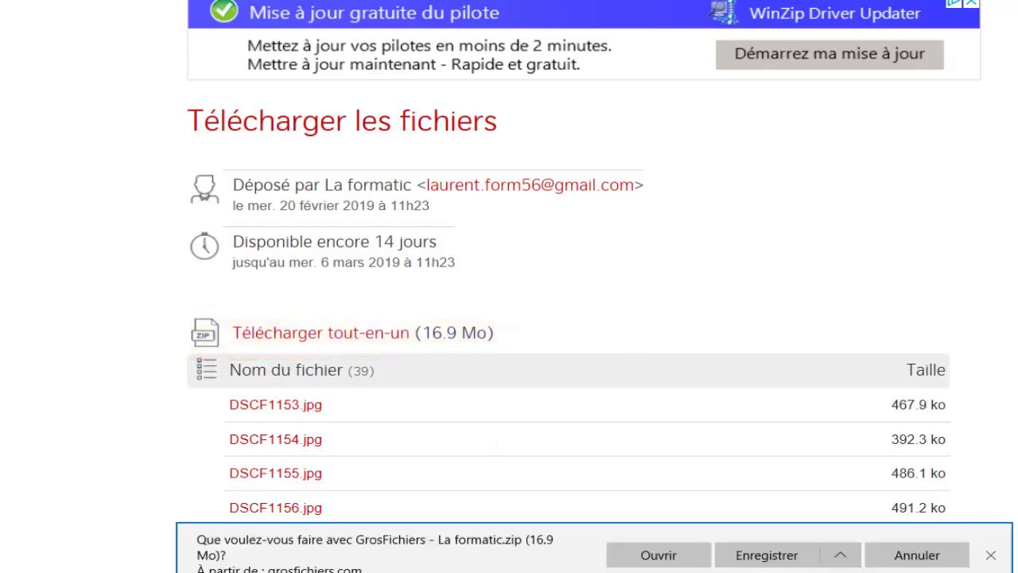
{"action": "left_click", "coordinate": [846, 561]}
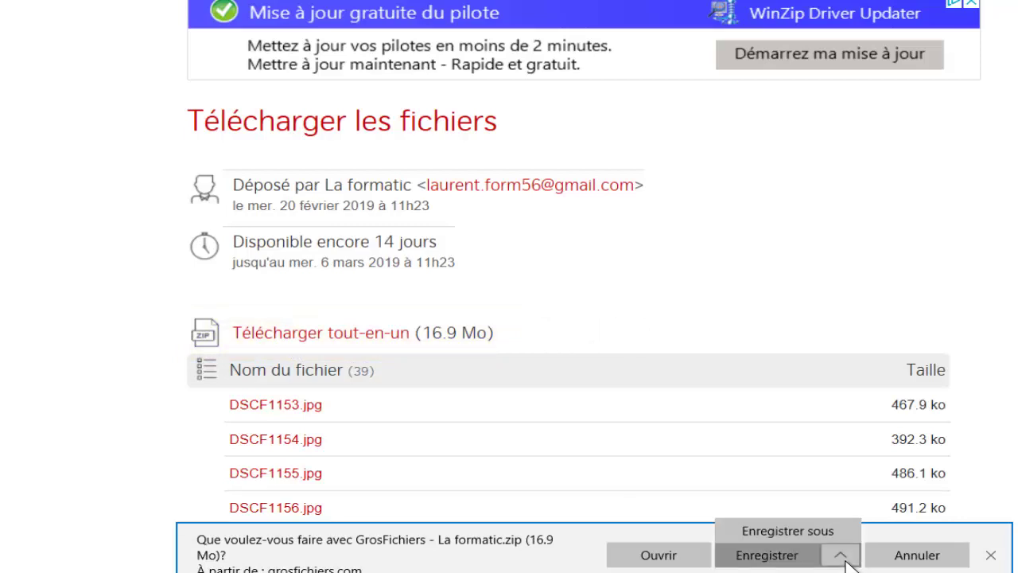
{"action": "left_click", "coordinate": [808, 531]}
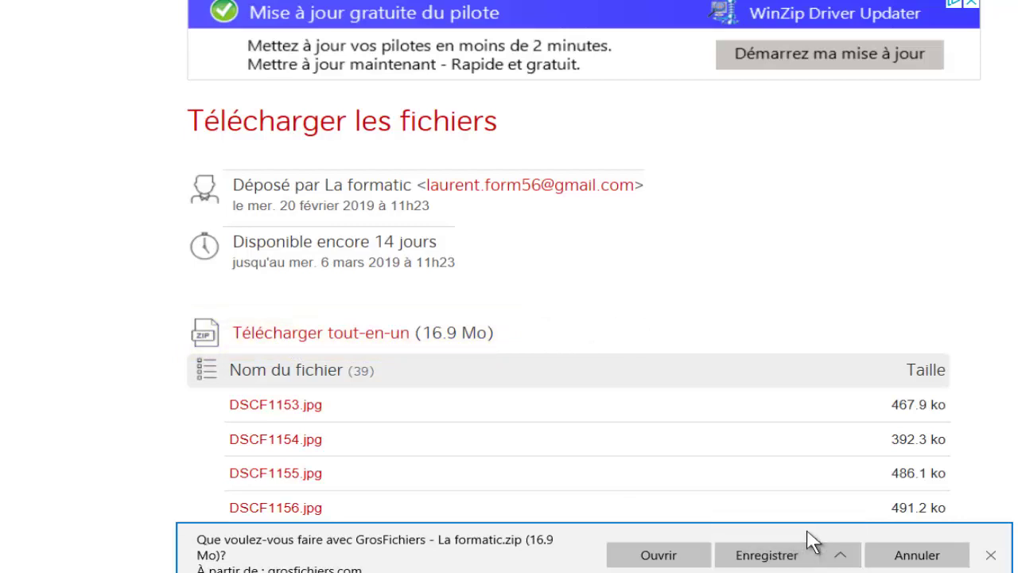
{"action": "scroll", "coordinate": [517, 191], "scroll_direction": "up", "scroll_amount": 2}
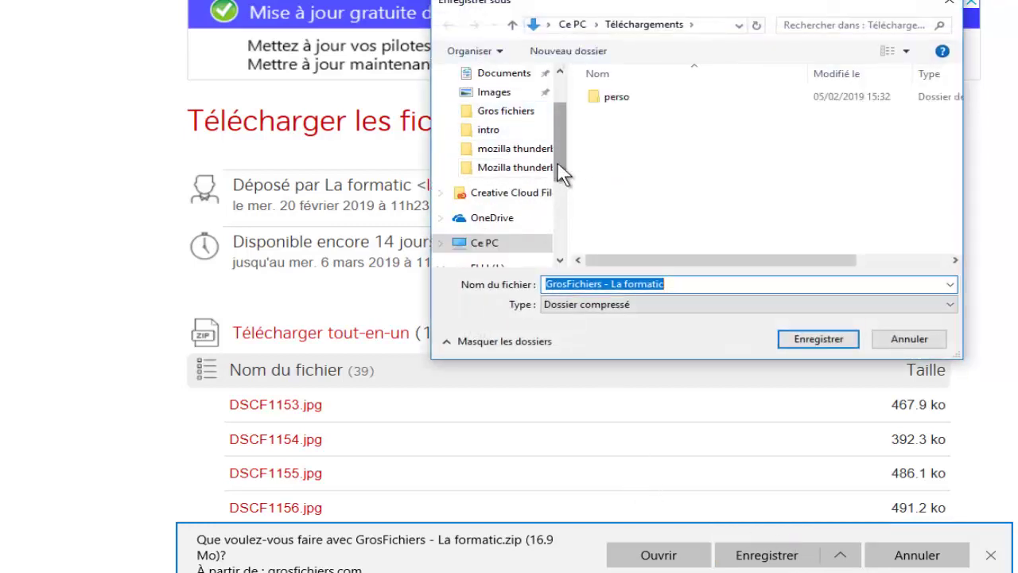
{"action": "left_click_drag", "start_coordinate": [557, 167], "coordinate": [568, 141]}
{"action": "left_click", "coordinate": [521, 125]}
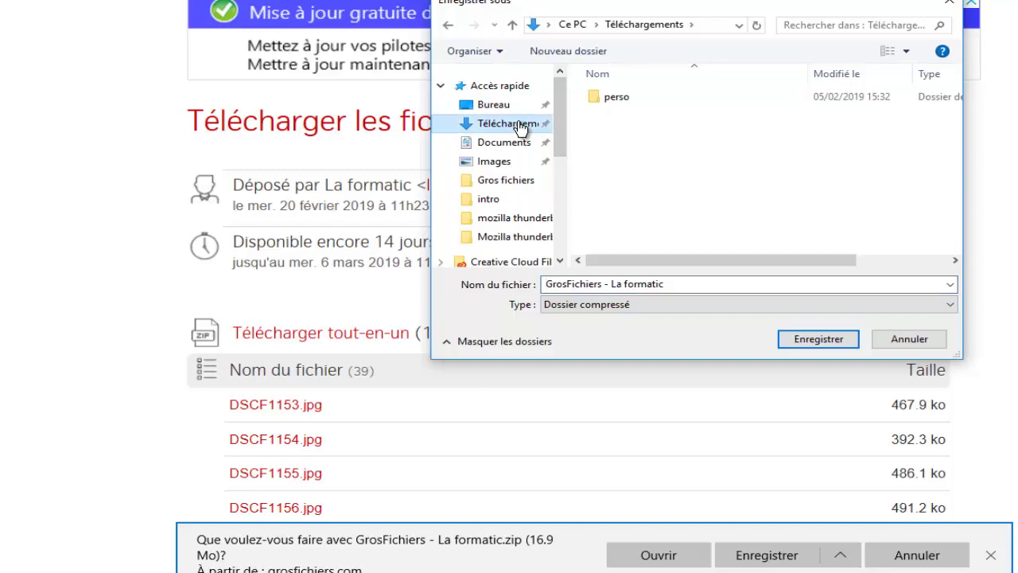
{"action": "left_click", "coordinate": [820, 342]}
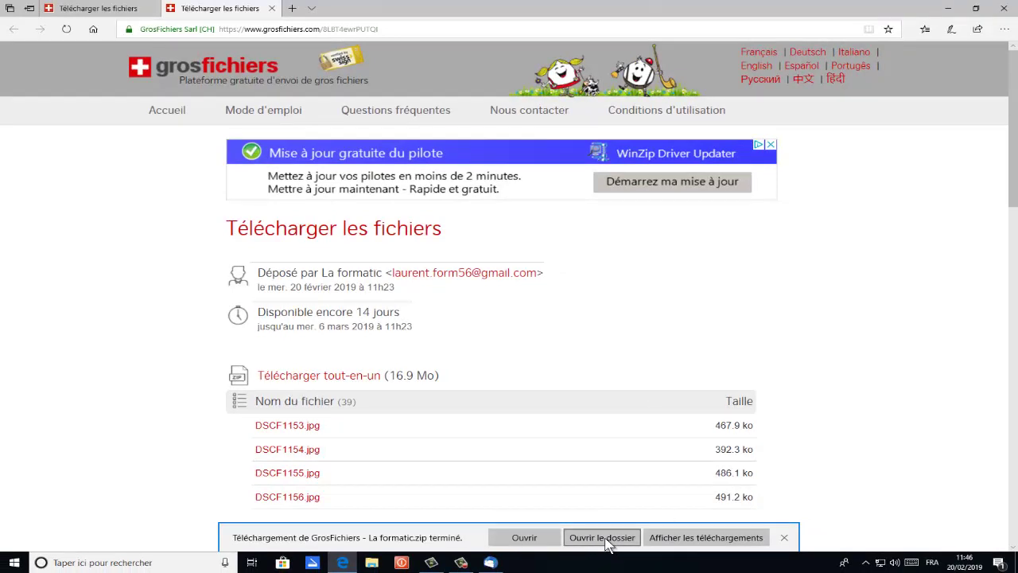
Extract GrosFichiers - La formatic.zip into its own folder in Téléchargements
{"action": "left_click", "coordinate": [605, 538]}
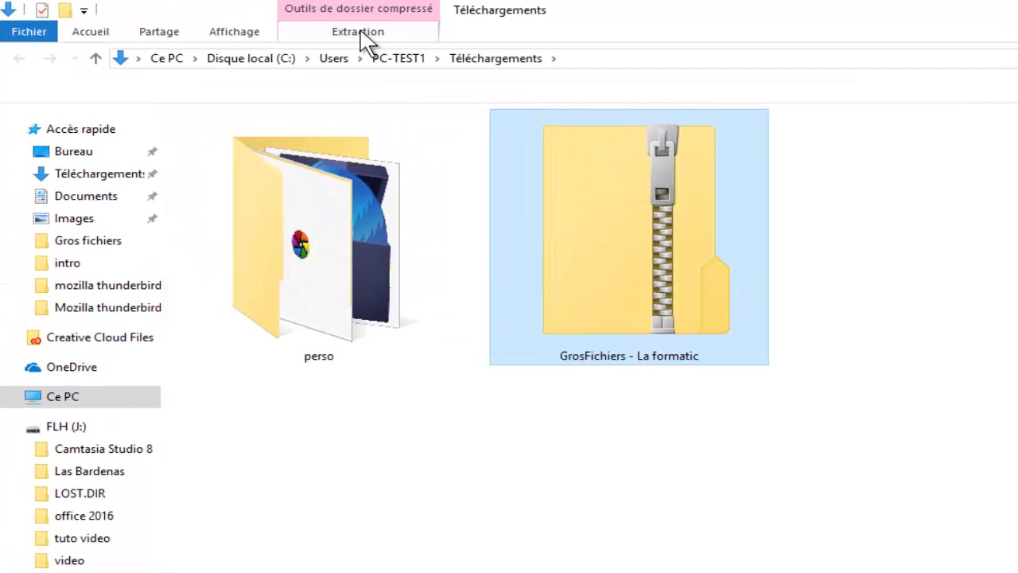
{"action": "left_click", "coordinate": [362, 39]}
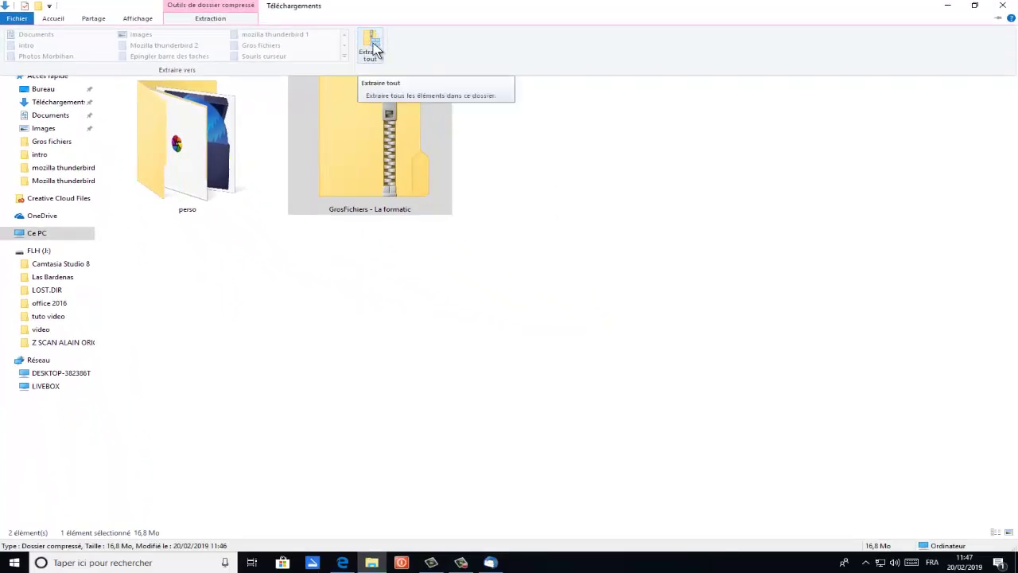
{"action": "left_click", "coordinate": [373, 48]}
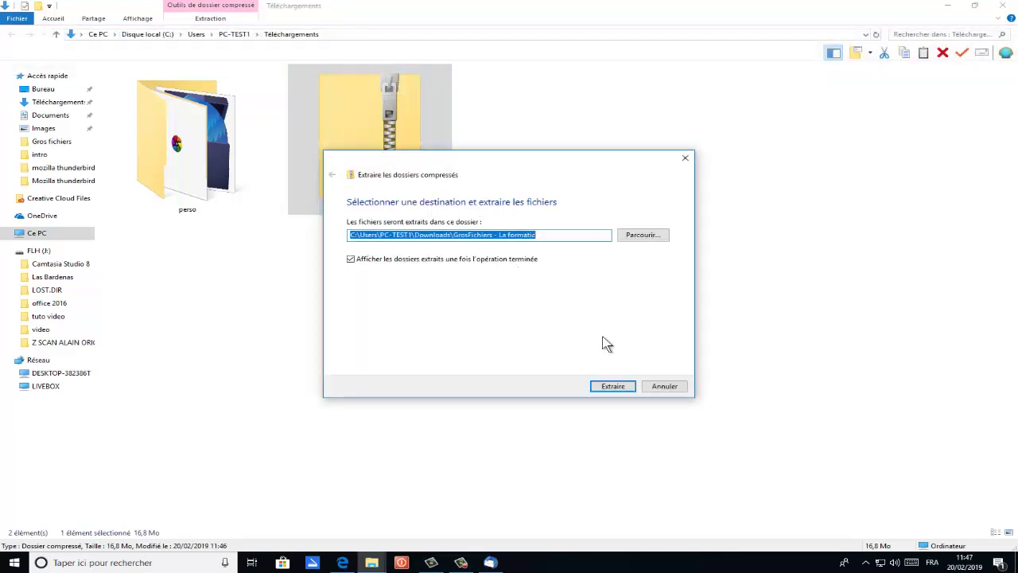
{"action": "left_click", "coordinate": [612, 386]}
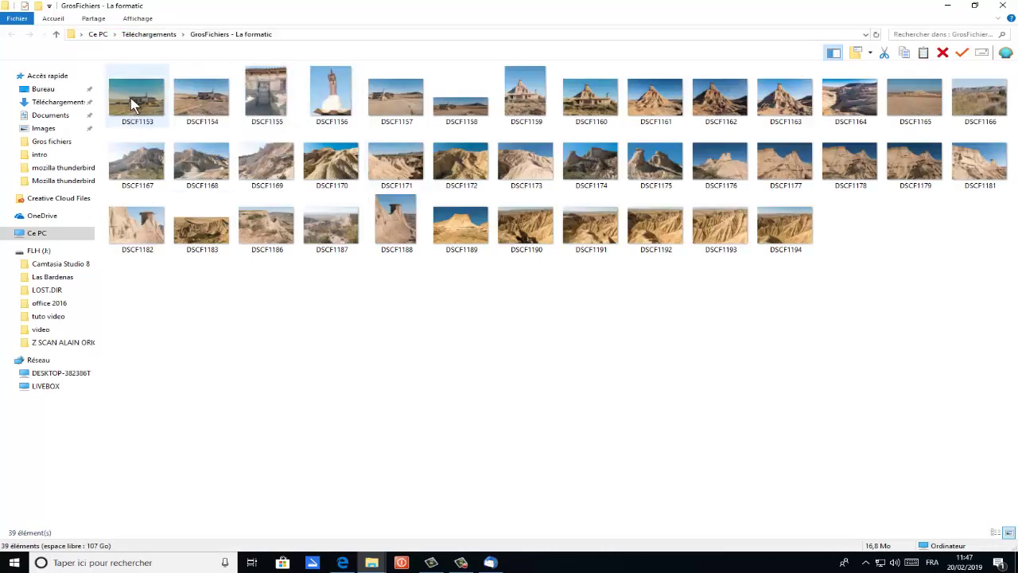
{"action": "left_click", "coordinate": [134, 101]}
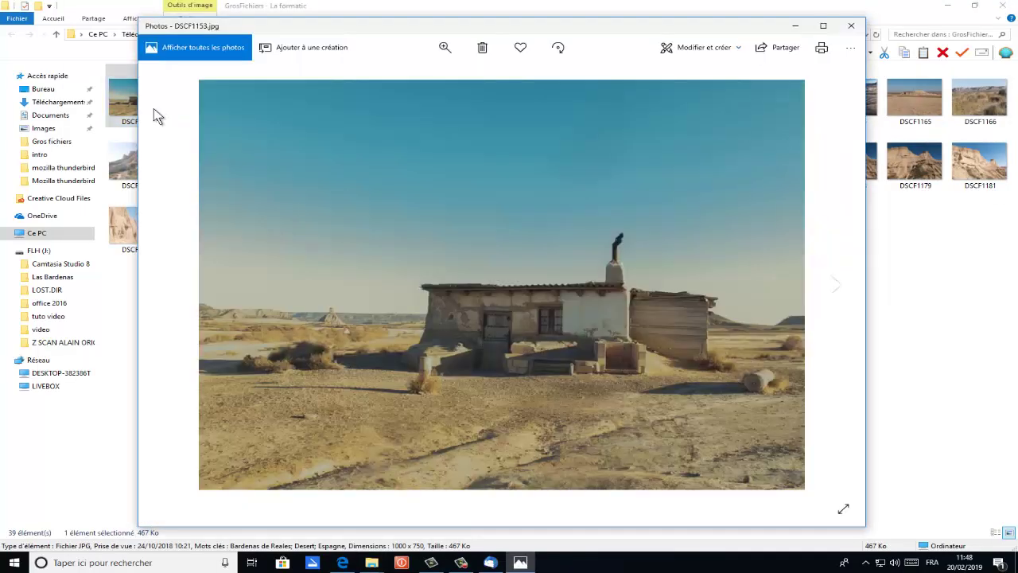
{"action": "left_click", "coordinate": [852, 27]}
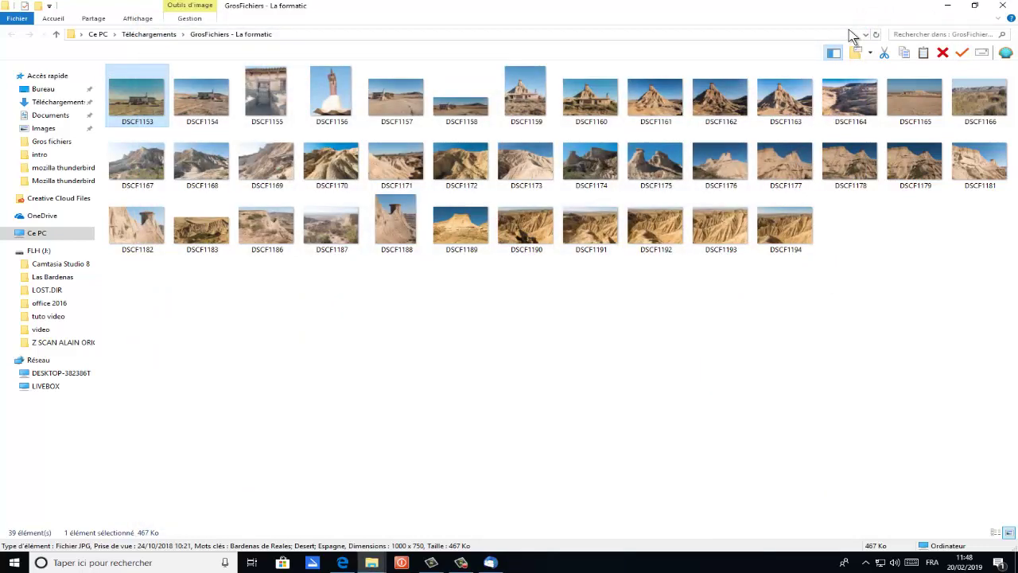